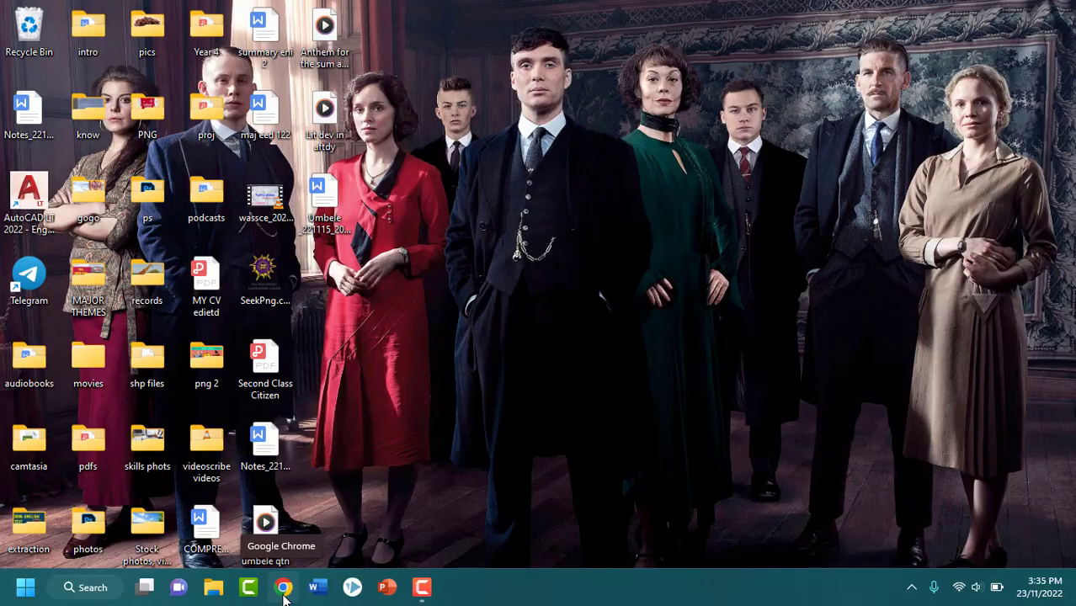
# Load ghana.waecdirect.org in Google Chrome to reach the result checker form
pyautogui.click(283, 587)
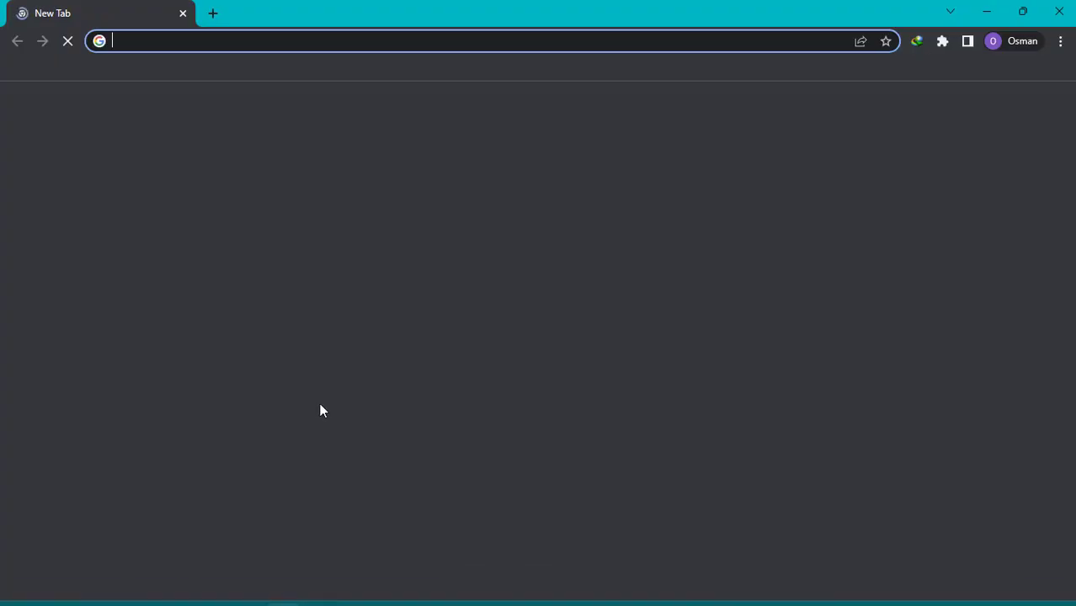
pyautogui.write('gha')
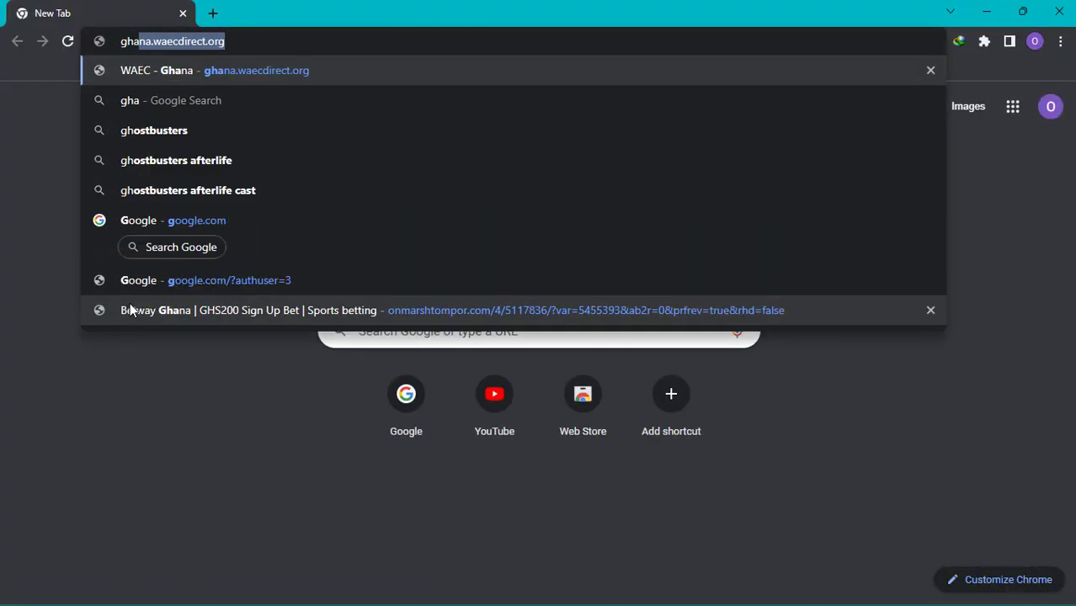
pyautogui.write('na')
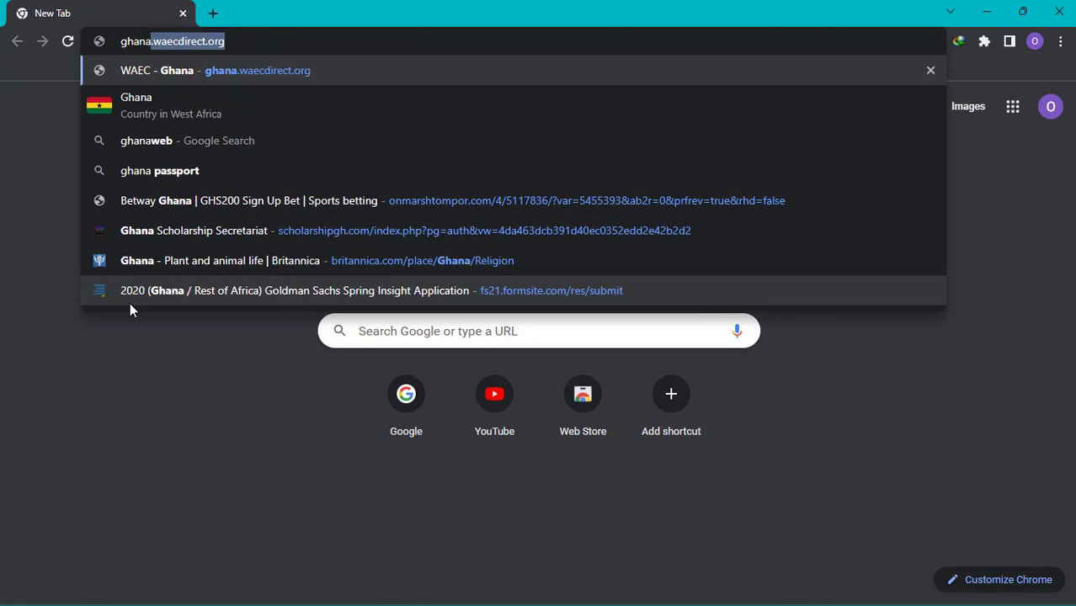
pyautogui.write('.waec')
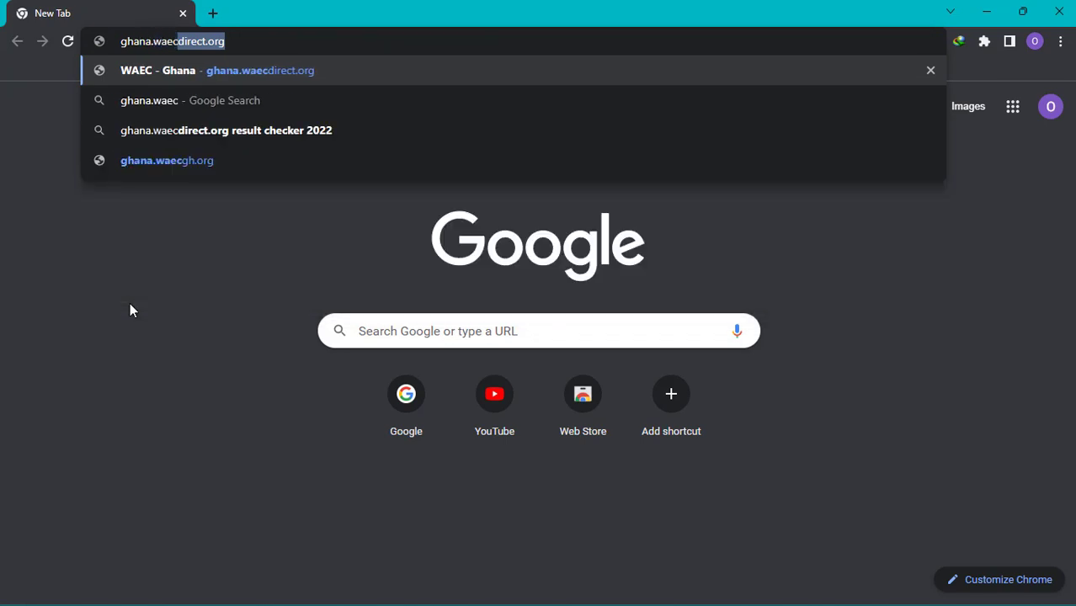
pyautogui.write('direct')
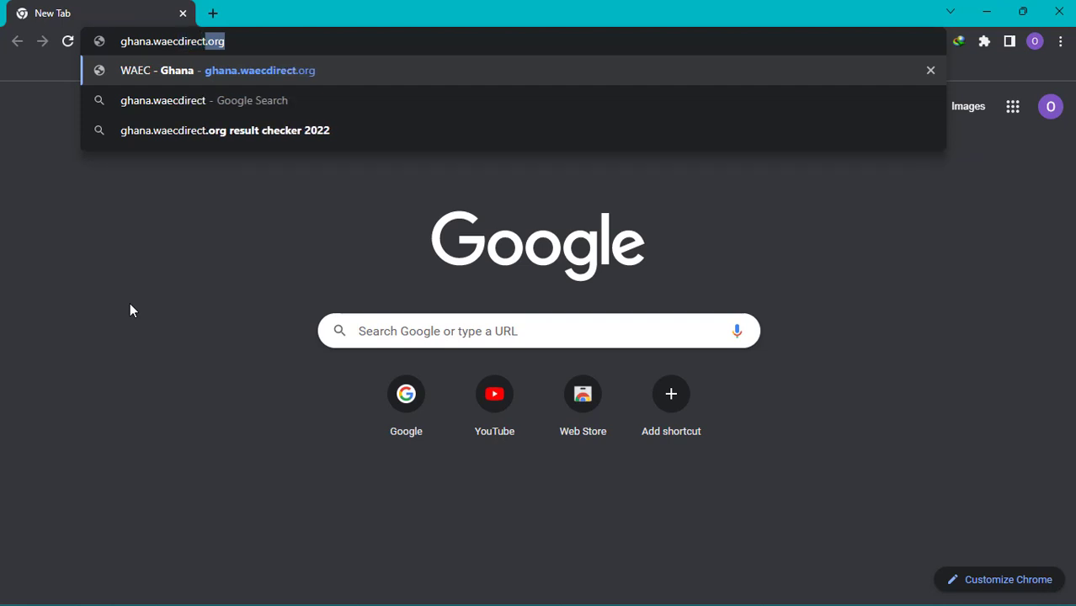
pyautogui.write('.')
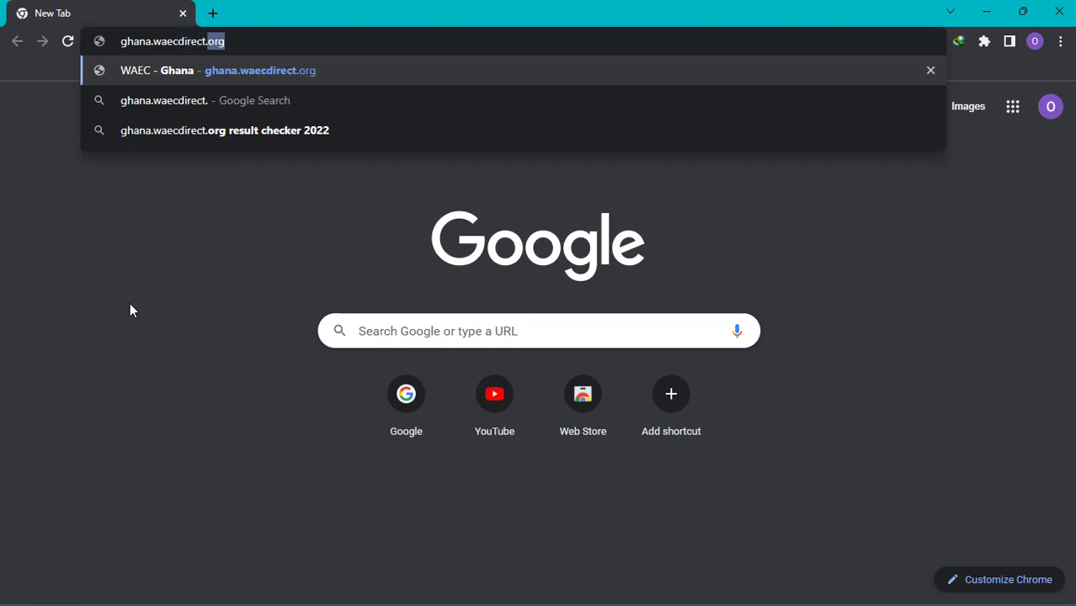
pyautogui.write('org')
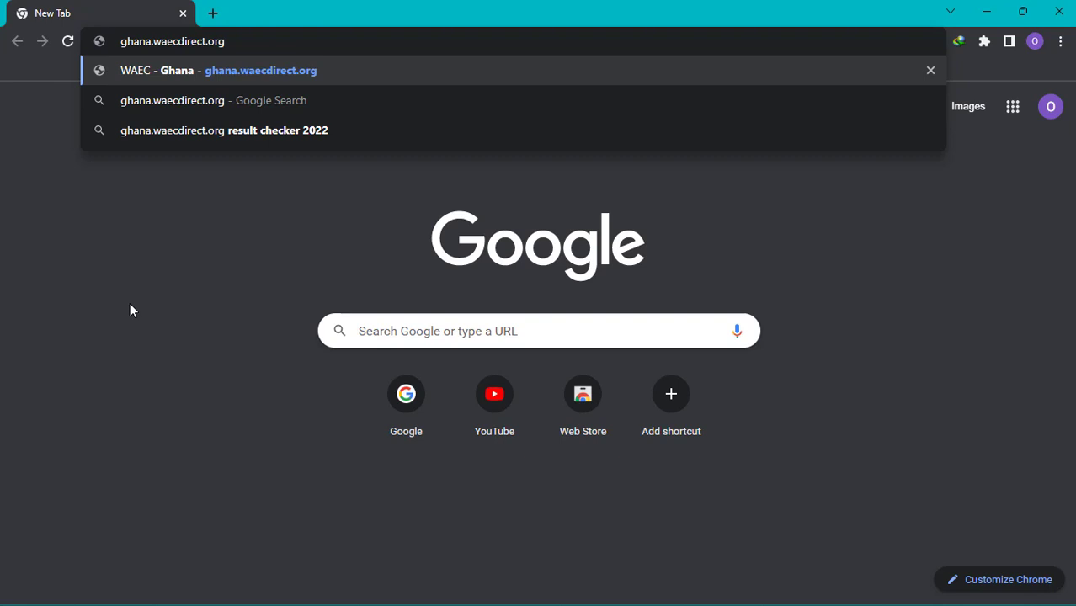
pyautogui.press('Return')
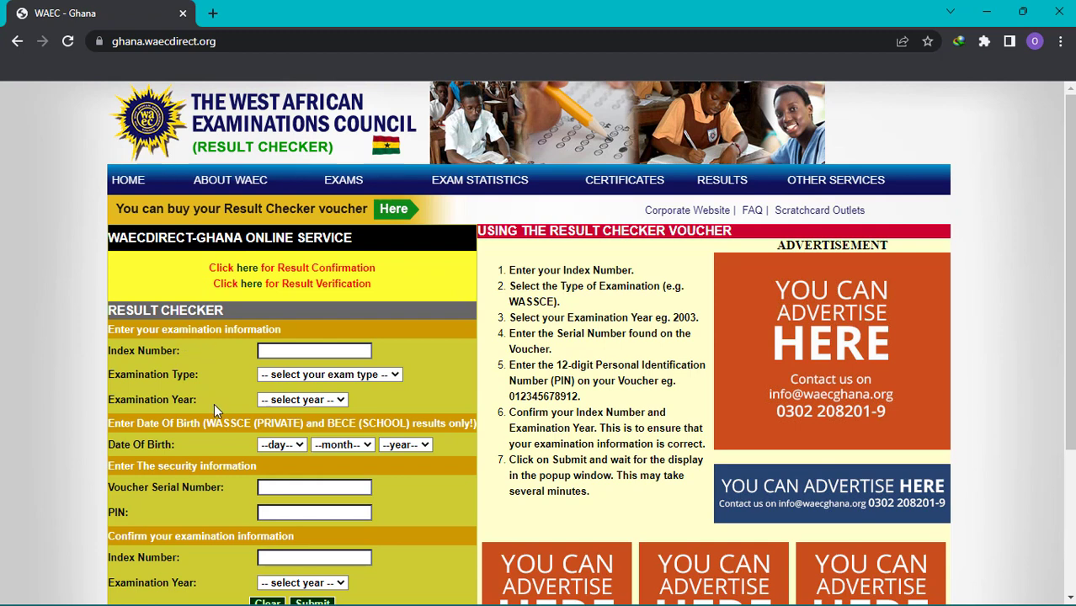
# Type the candidate's index number into the Index Number field
pyautogui.click(287, 352)
pyautogui.press('Tab')
pyautogui.click(287, 352)
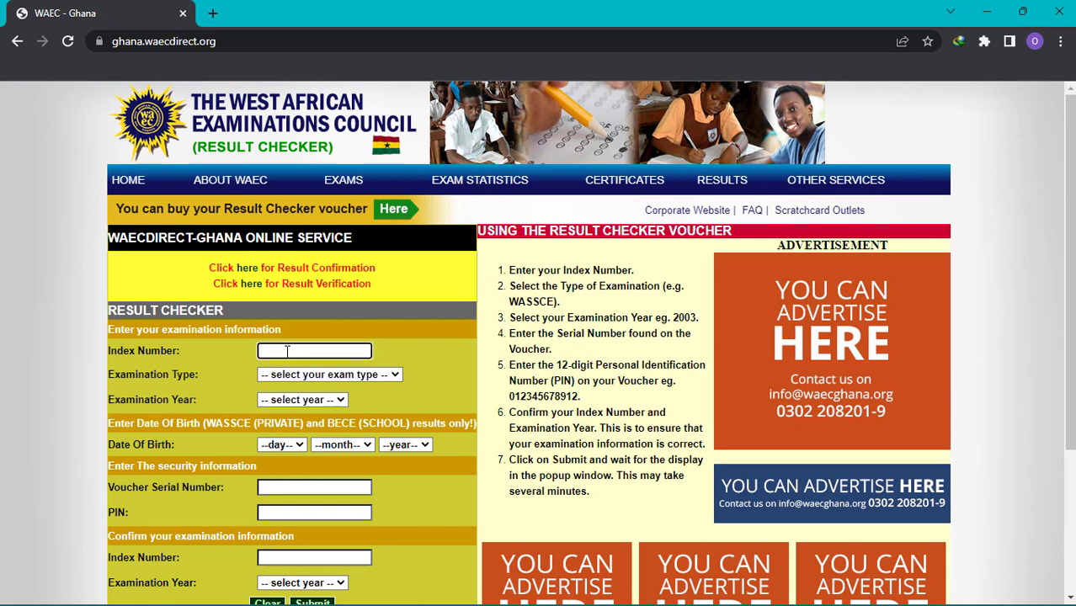
# Select WASSCE (School) as the examination type and 2021 as the examination year
pyautogui.click(353, 375)
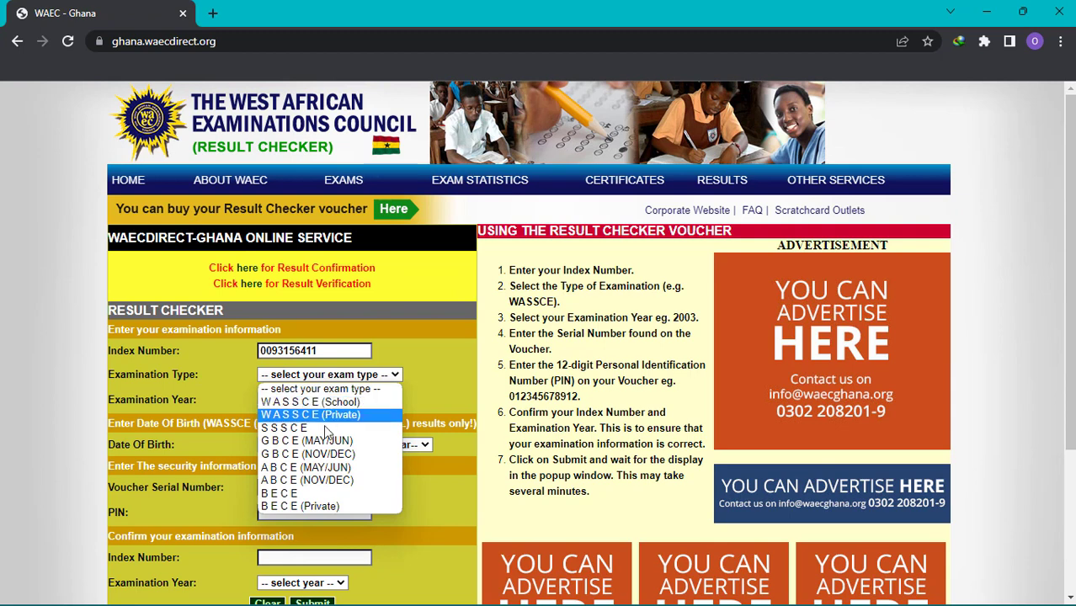
pyautogui.click(327, 402)
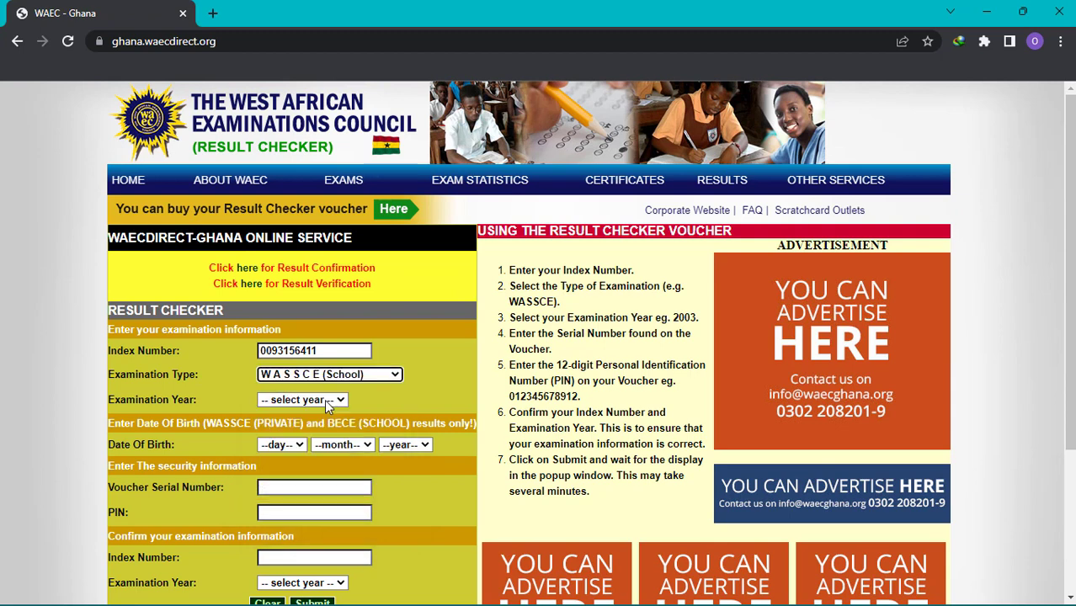
pyautogui.click(309, 404)
pyautogui.click(325, 399)
pyautogui.click(314, 401)
pyautogui.click(324, 399)
pyautogui.click(313, 402)
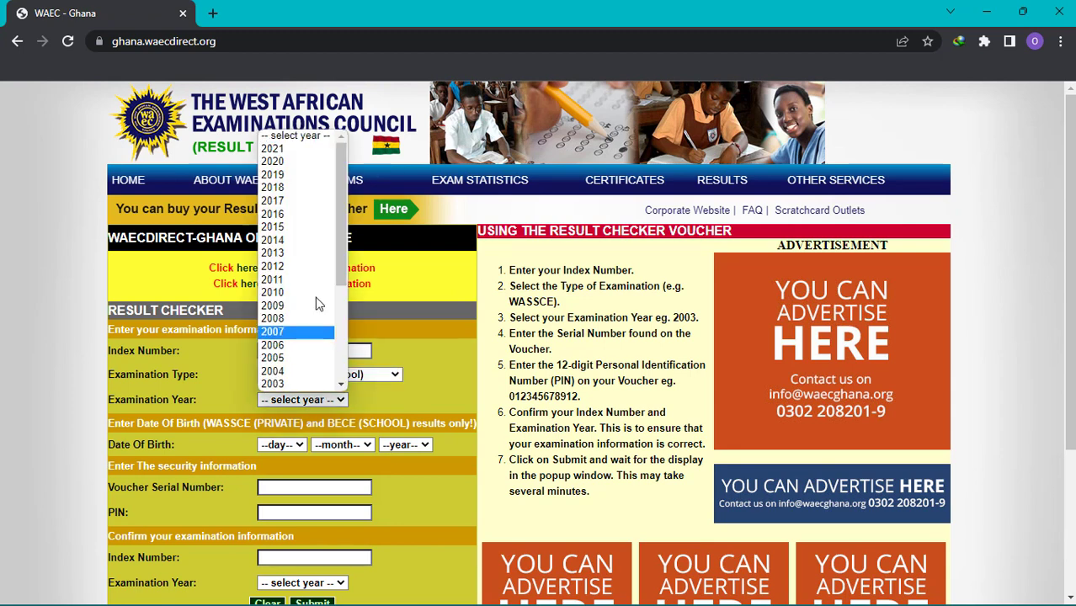
pyautogui.click(306, 148)
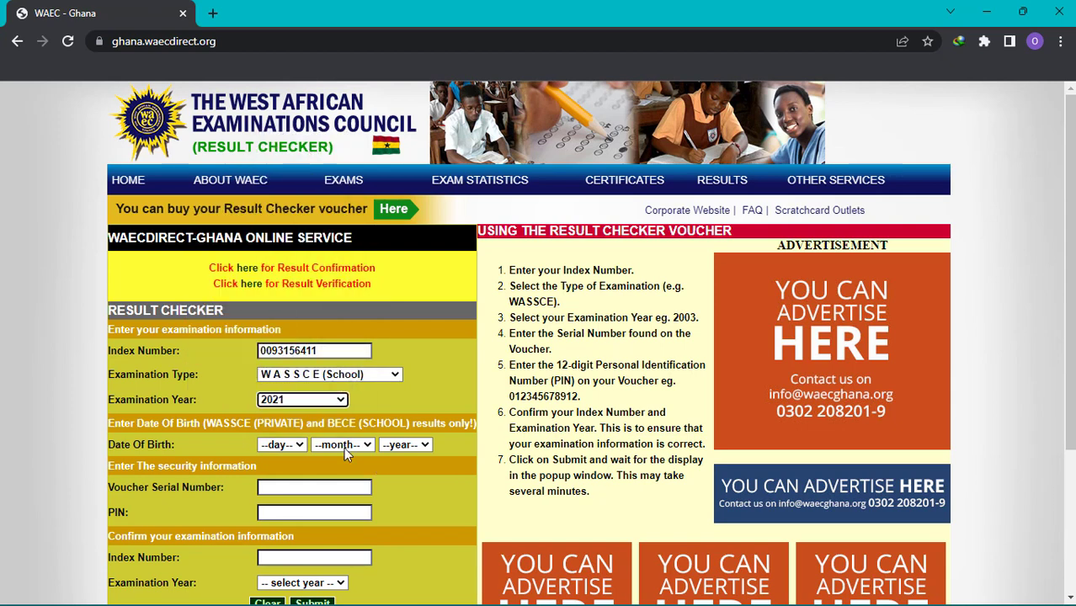
pyautogui.click(293, 445)
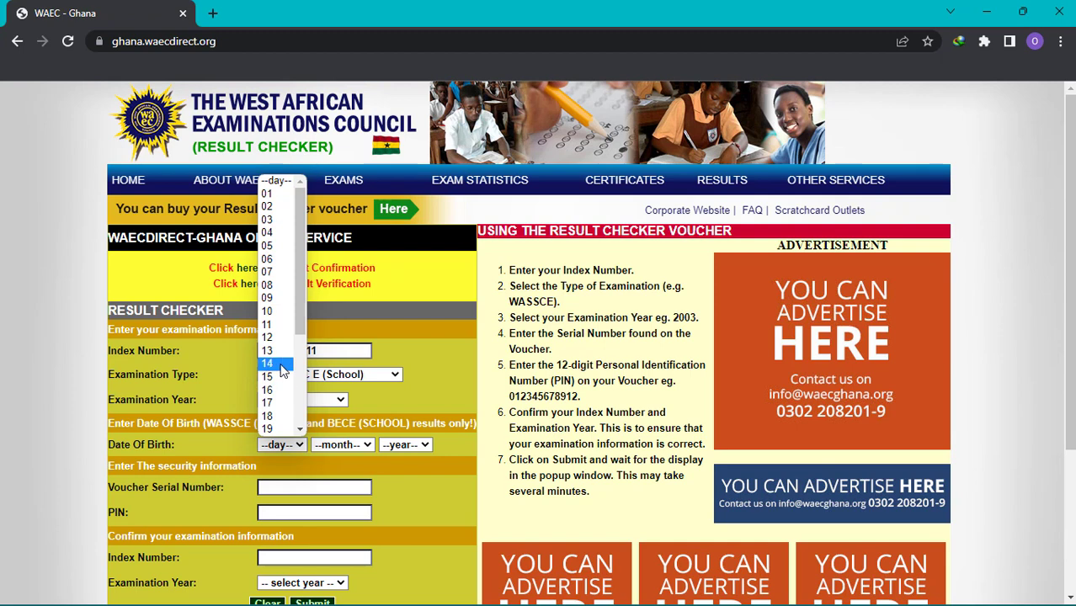
pyautogui.click(267, 363)
pyautogui.click(326, 444)
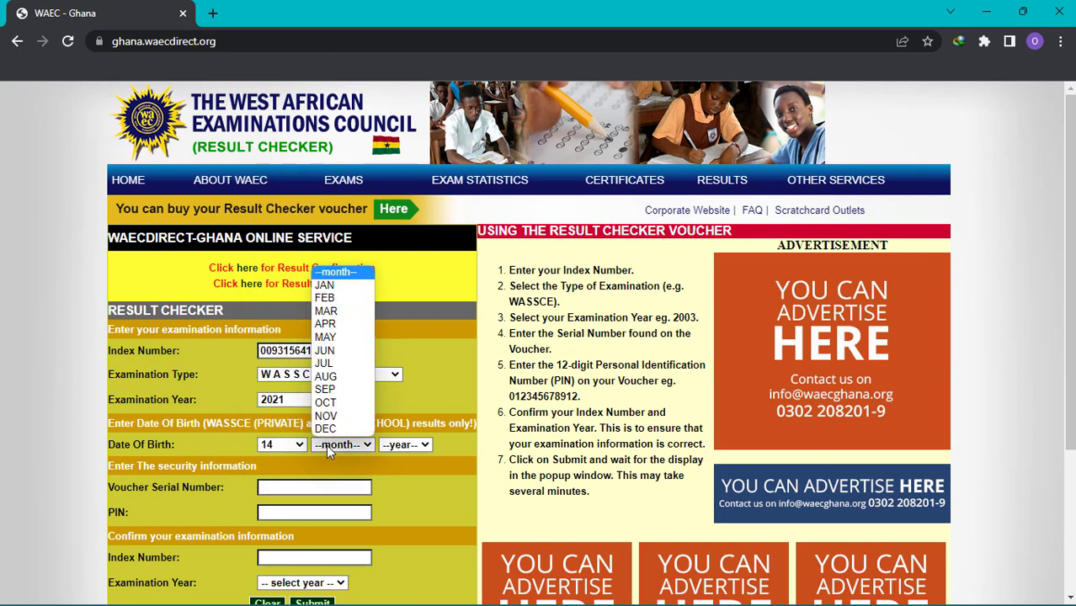
pyautogui.click(325, 402)
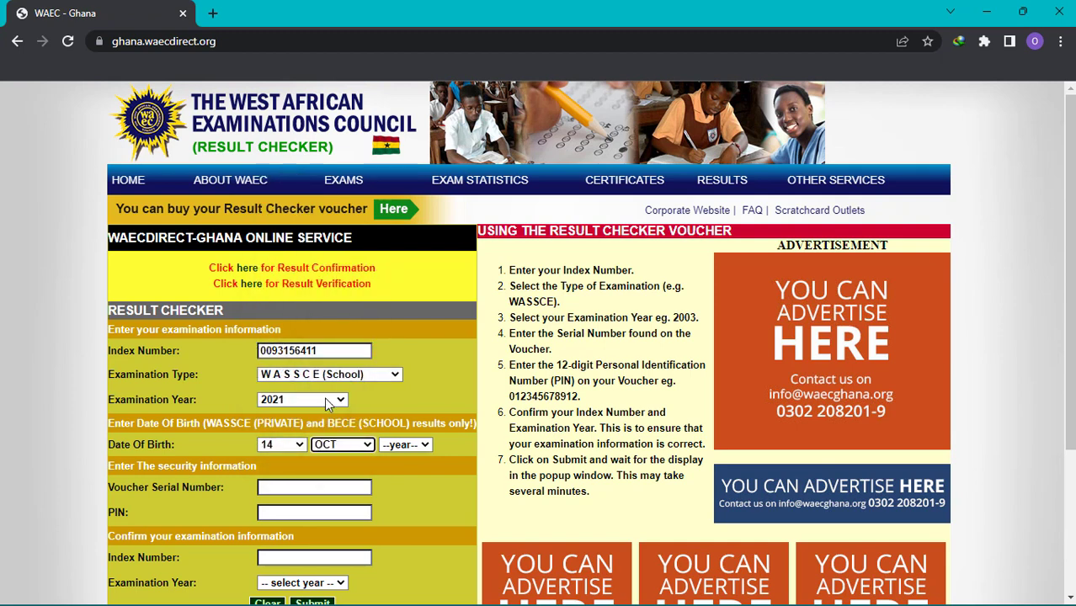
pyautogui.click(399, 447)
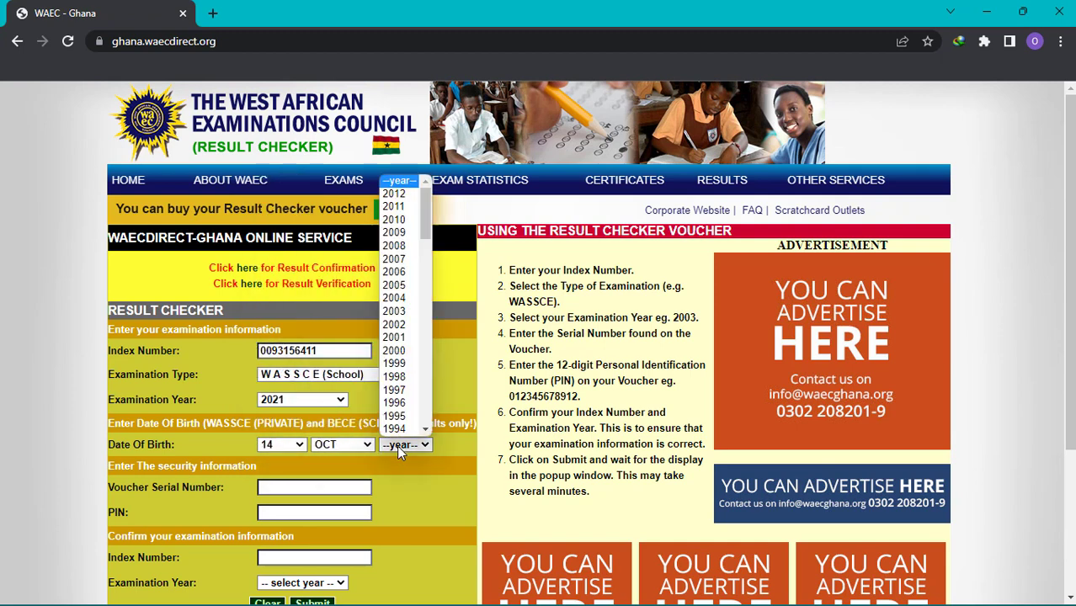
pyautogui.click(395, 325)
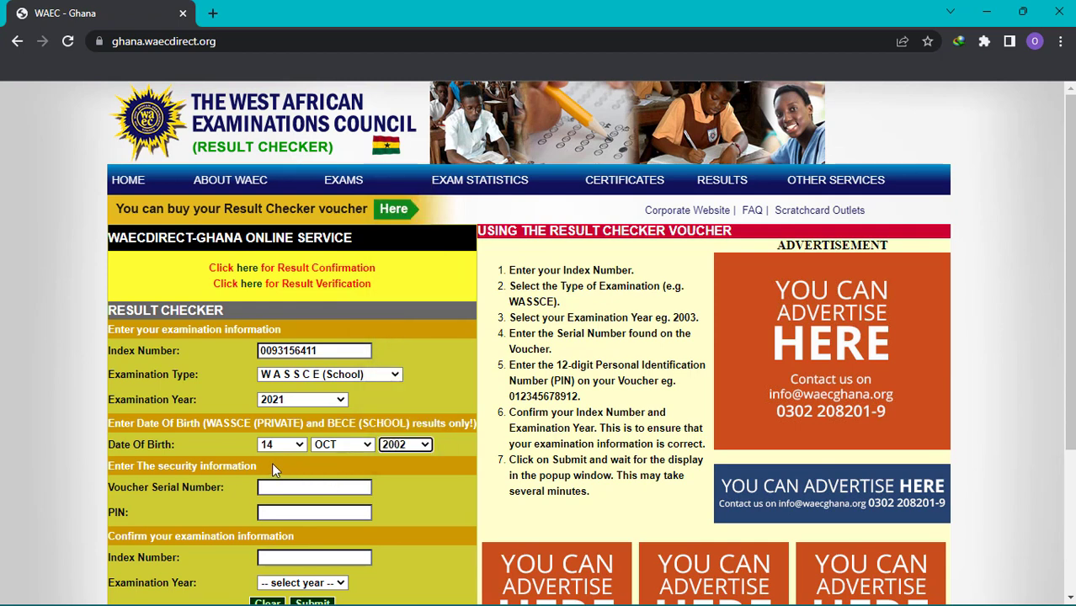
# Enter the voucher serial number and the voucher PIN
pyautogui.click(293, 488)
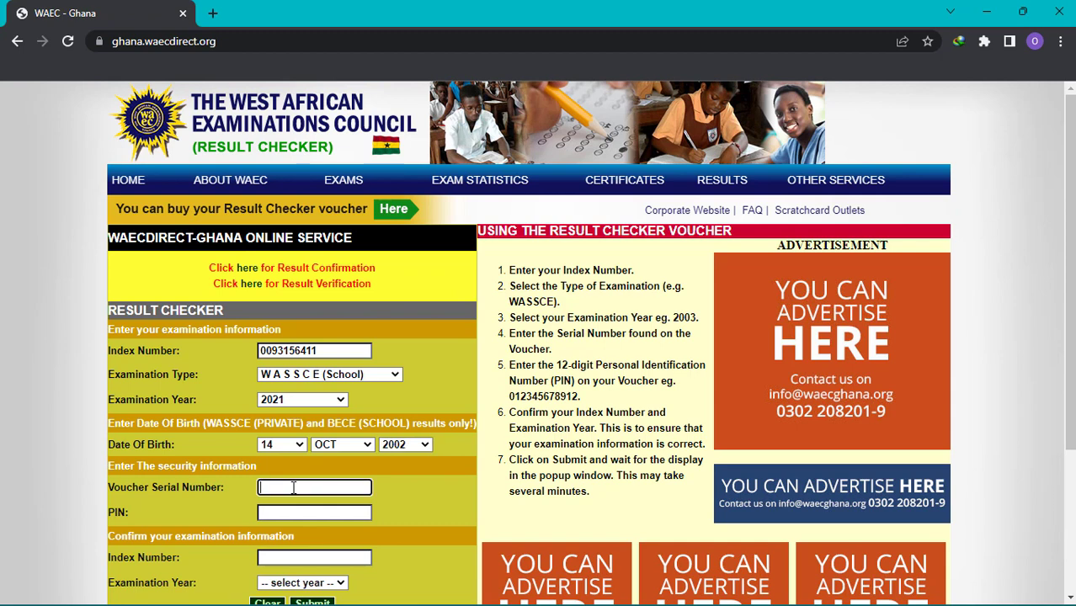
pyautogui.write('********')
pyautogui.click(297, 513)
pyautogui.write('********')
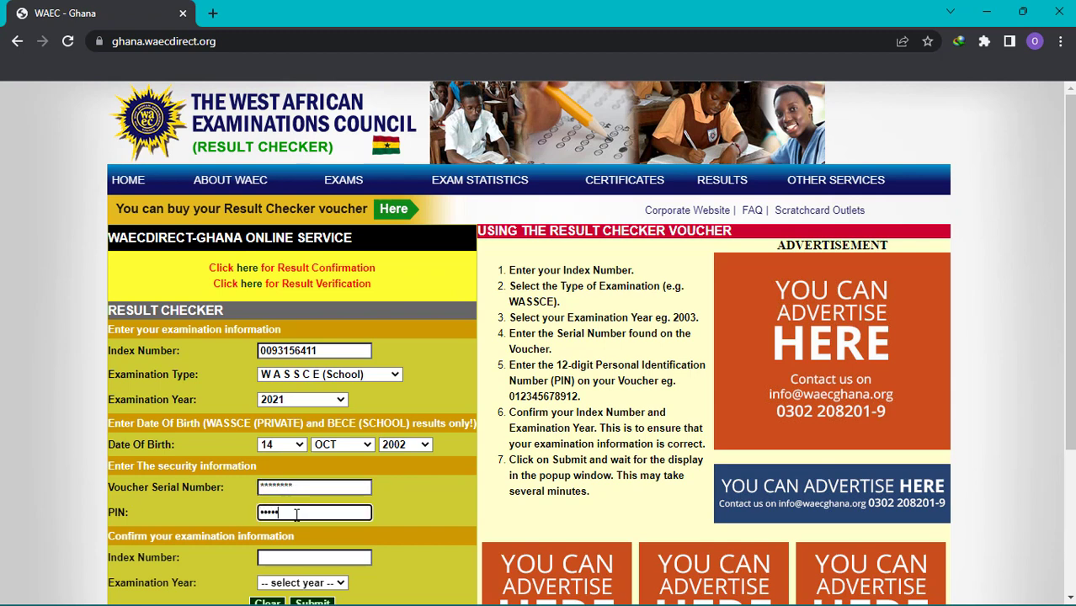
pyautogui.write('*')
# Paste the index number into the confirmation section and confirm examination year 2021
pyautogui.doubleClick(316, 350)
pyautogui.hotkey('ctrl', 'c')
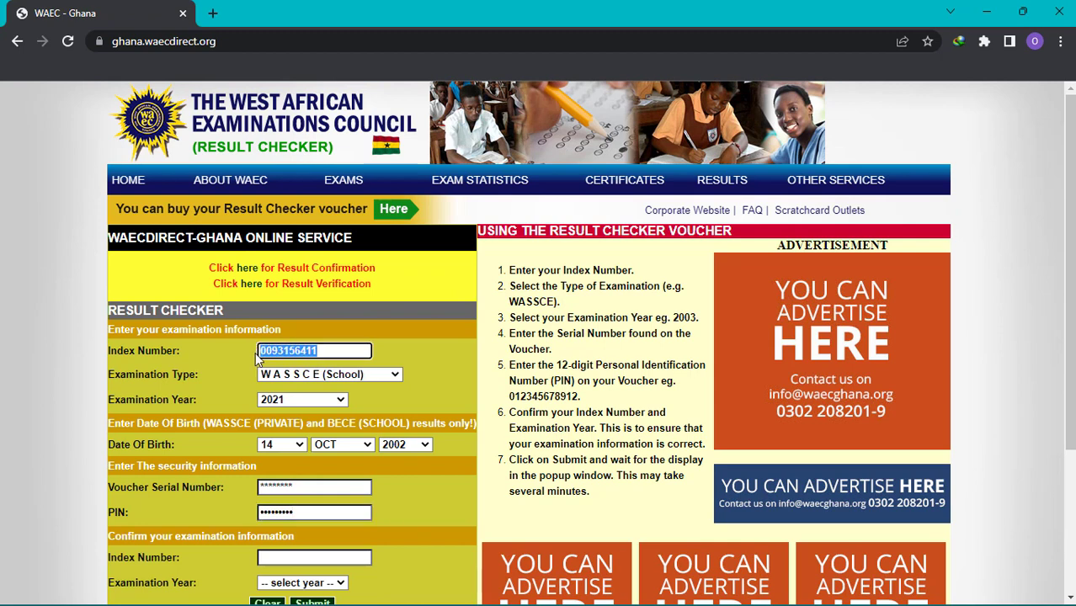
pyautogui.click(287, 557)
pyautogui.hotkey('ctrl', 'v')
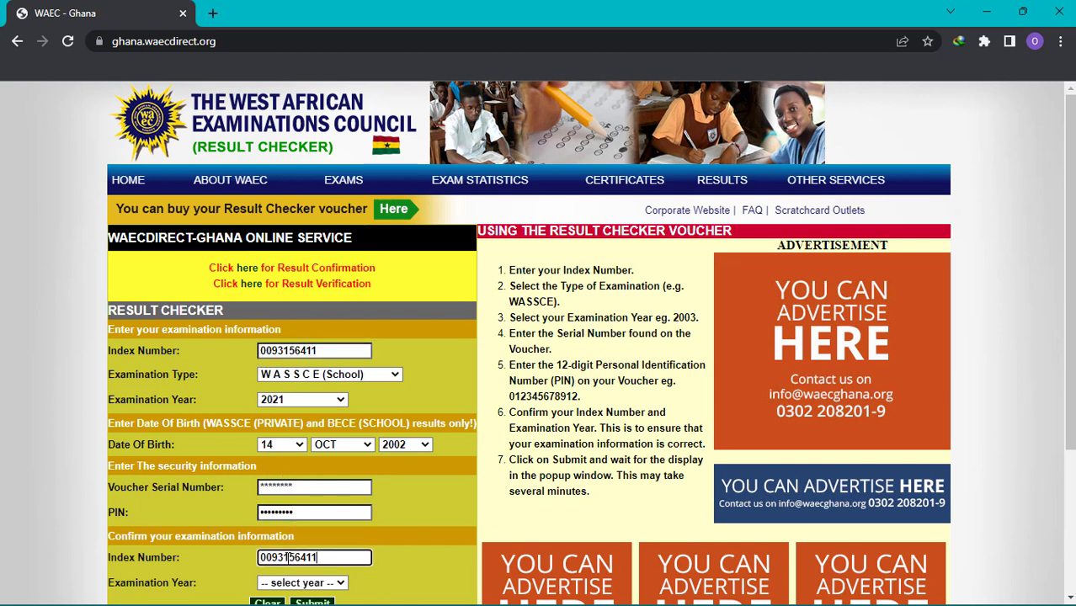
pyautogui.scroll(-2, 287, 557)
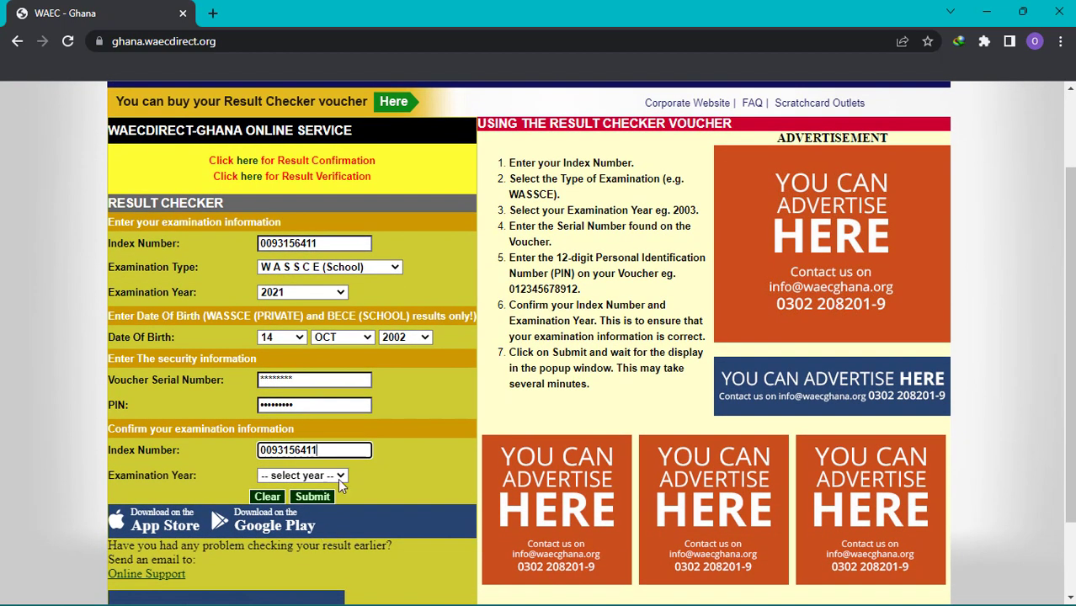
pyautogui.click(338, 477)
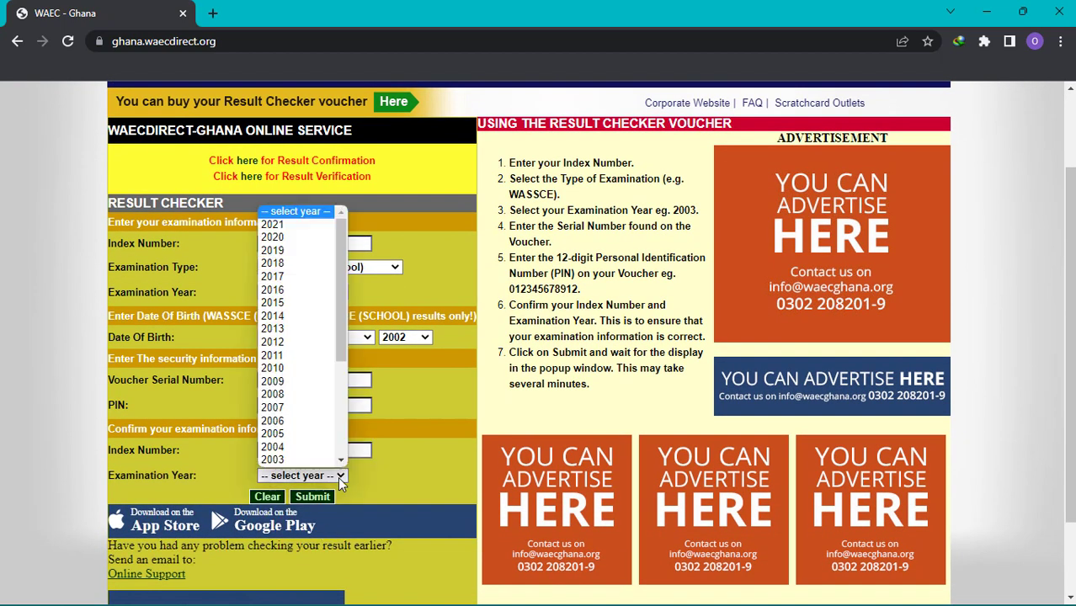
pyautogui.click(310, 225)
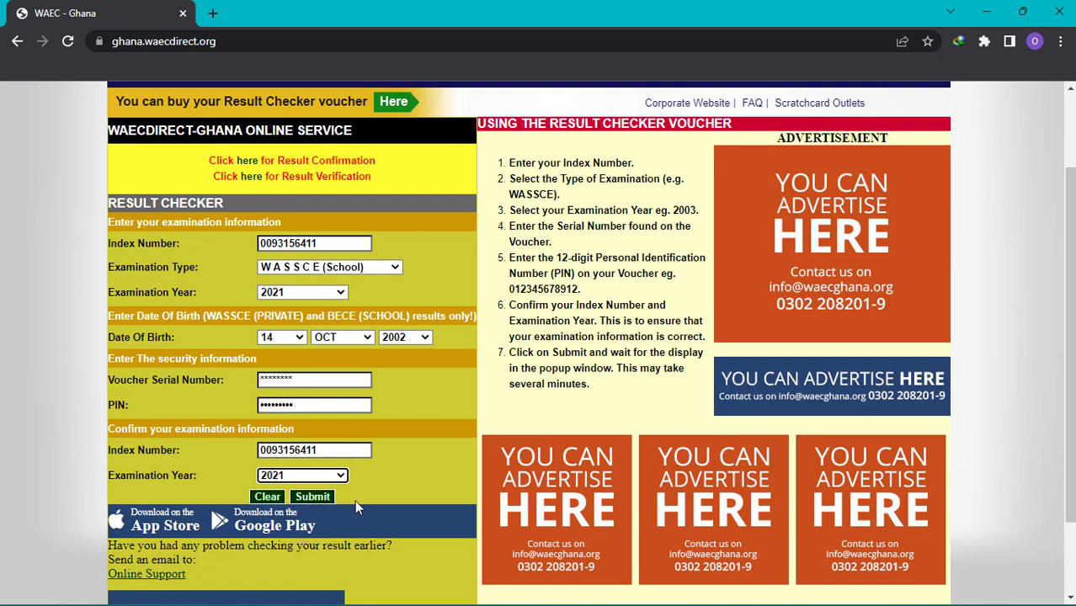
pyautogui.scroll(3, 355, 503)
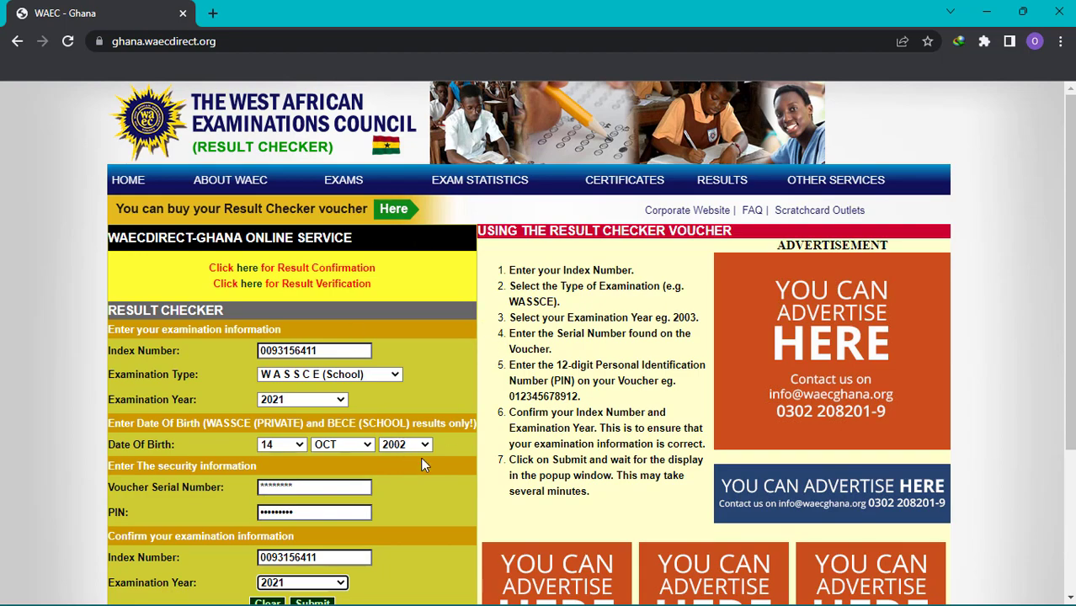
pyautogui.scroll(-3, 424, 465)
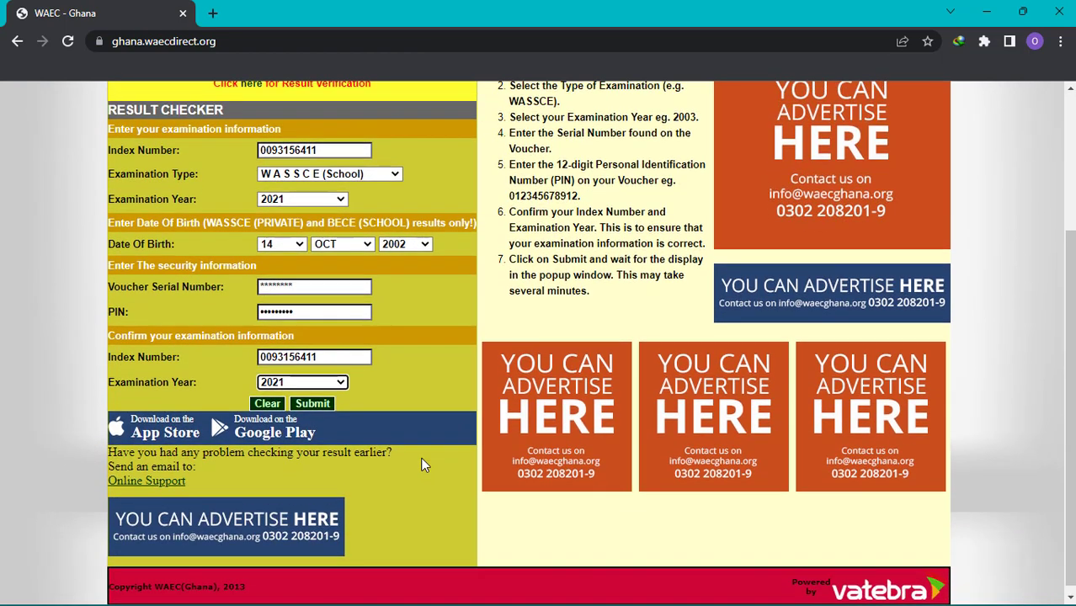